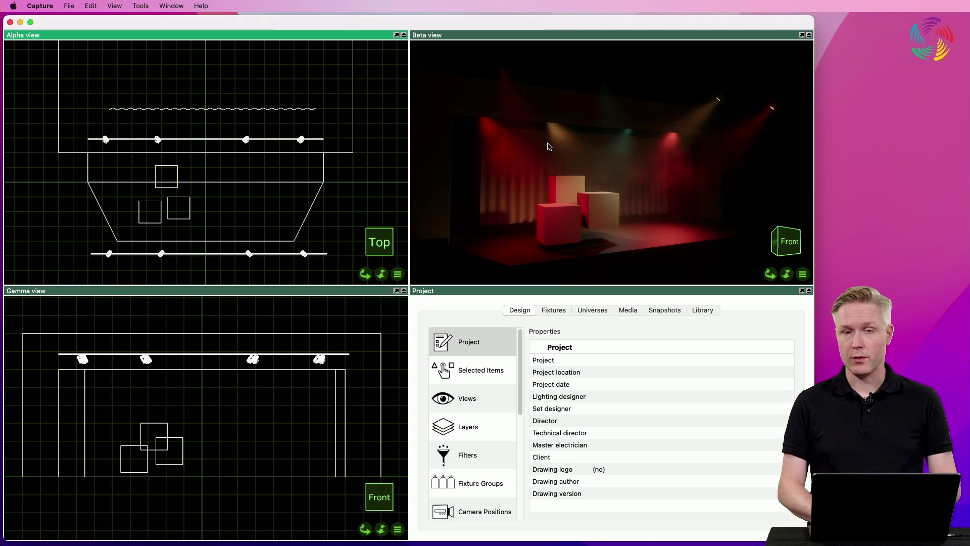
Create a new blank material named 'Video' in the Design sidebar's Materials list
scroll(507, 417, down, 5)
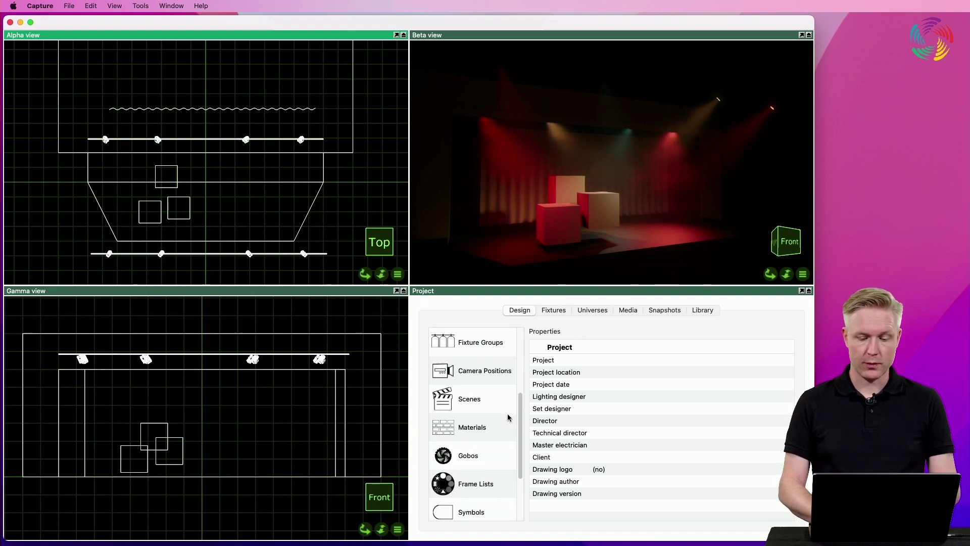
click(484, 429)
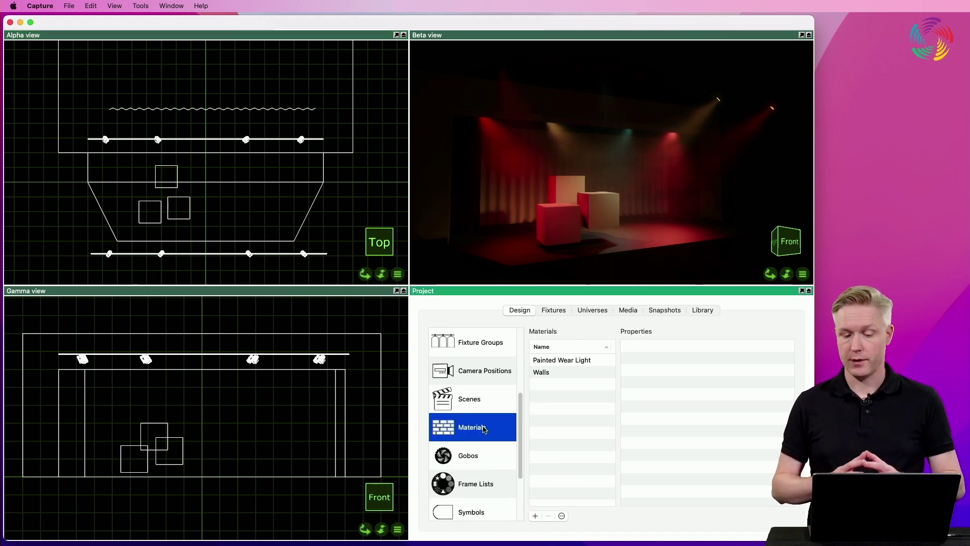
click(535, 516)
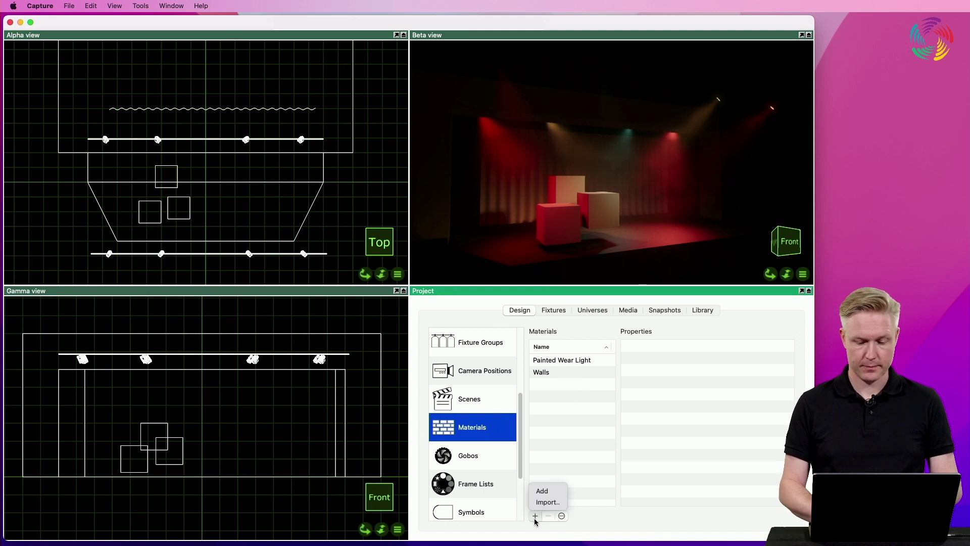
click(542, 490)
text(Video)
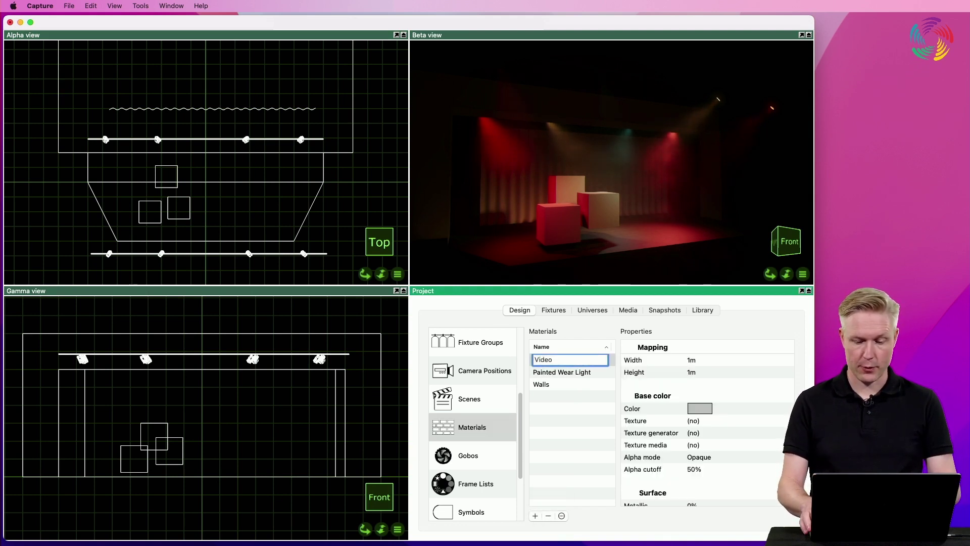
key(Return)
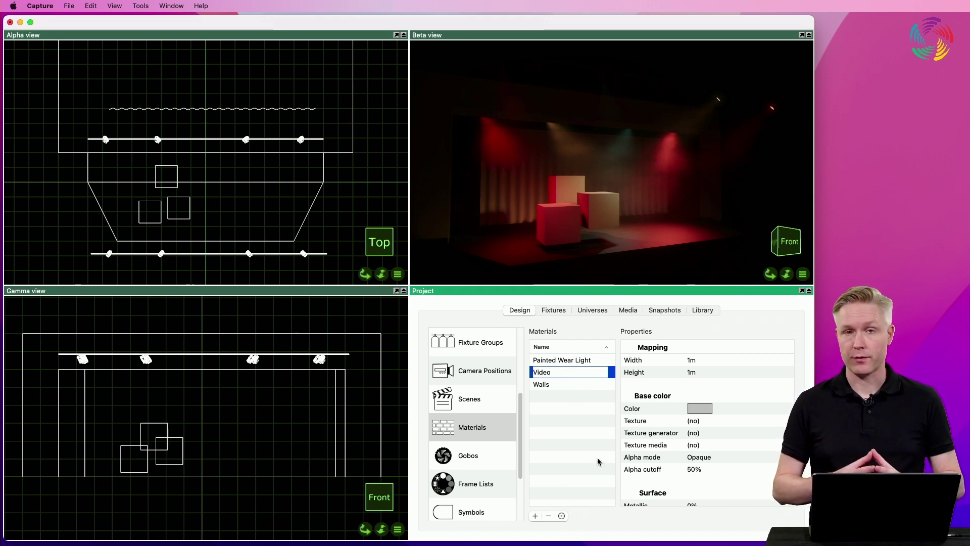
click(628, 310)
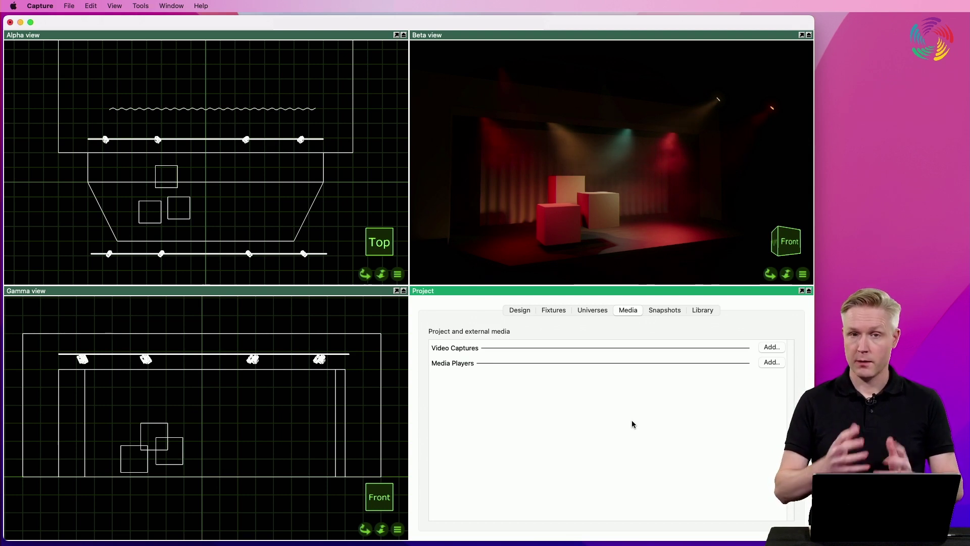
Add Media player 1, with 1920 x 1080 output, to the project's Media Players
click(770, 363)
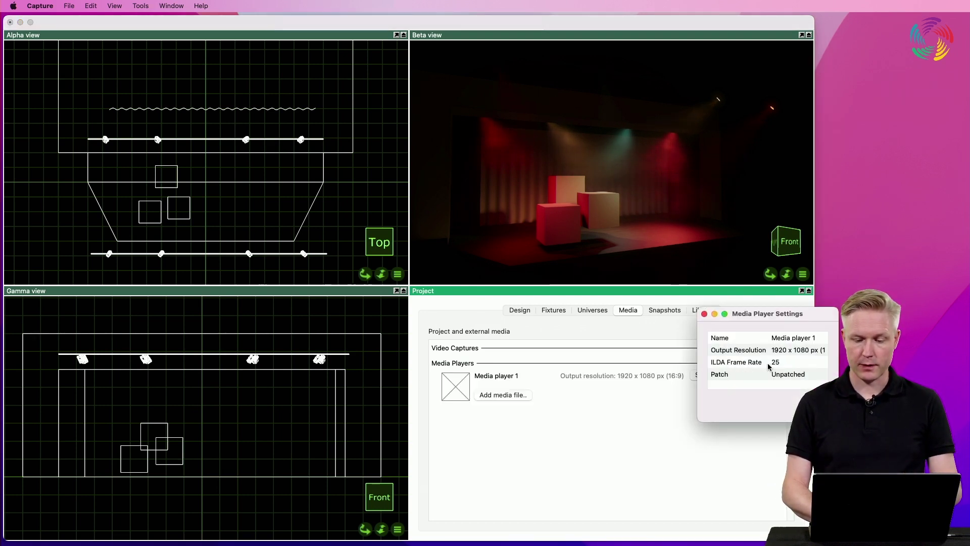
drag(790, 318, 676, 316)
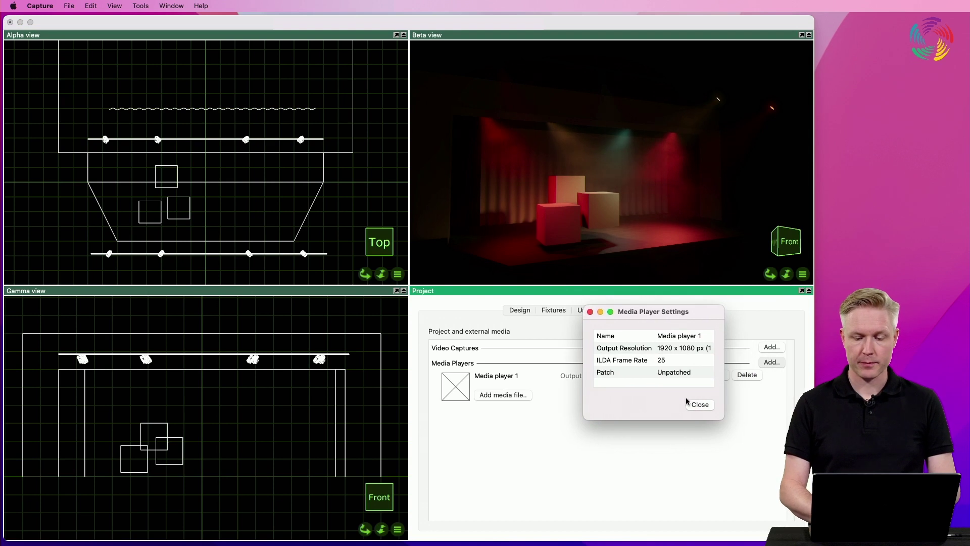
click(700, 404)
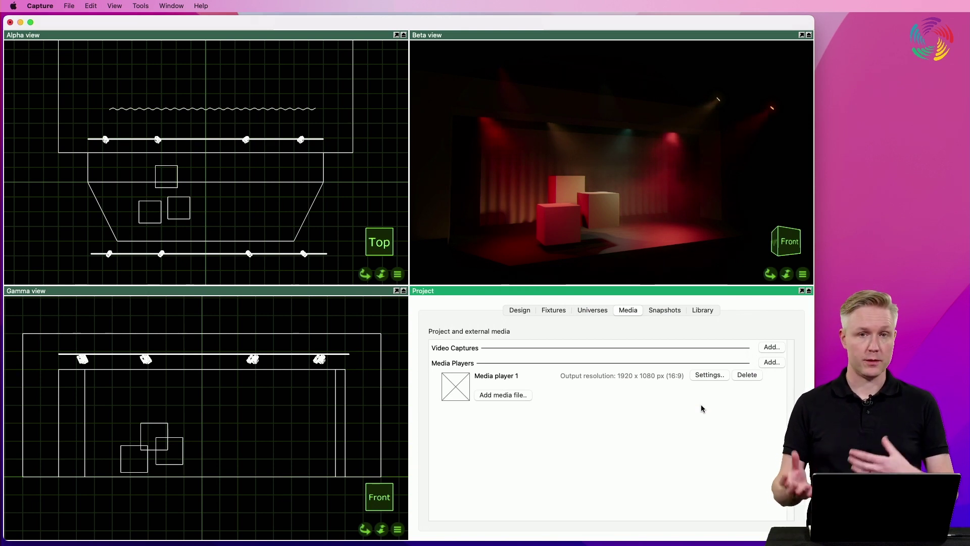
click(508, 399)
Pick 722783965.mp4 in the file dialog and load it into Media player 1
click(262, 331)
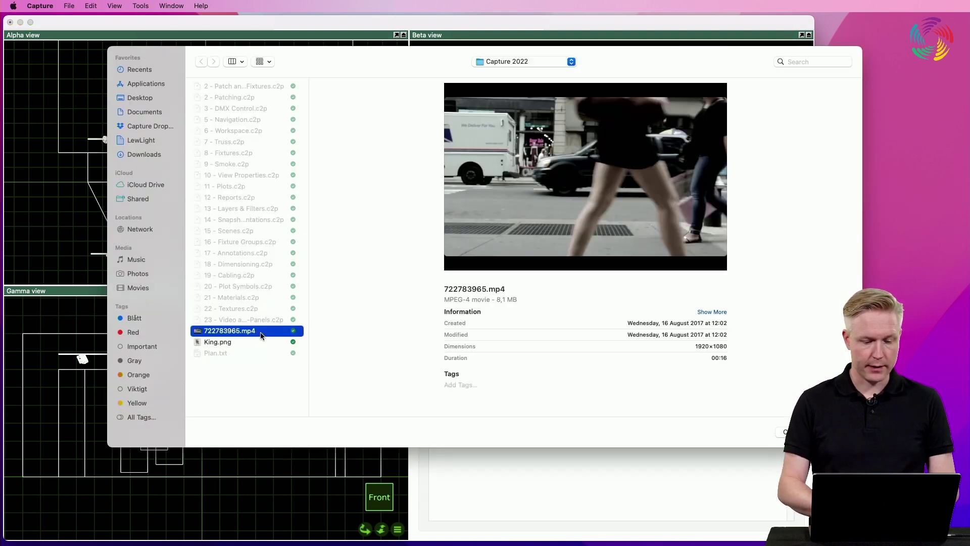
key(Return)
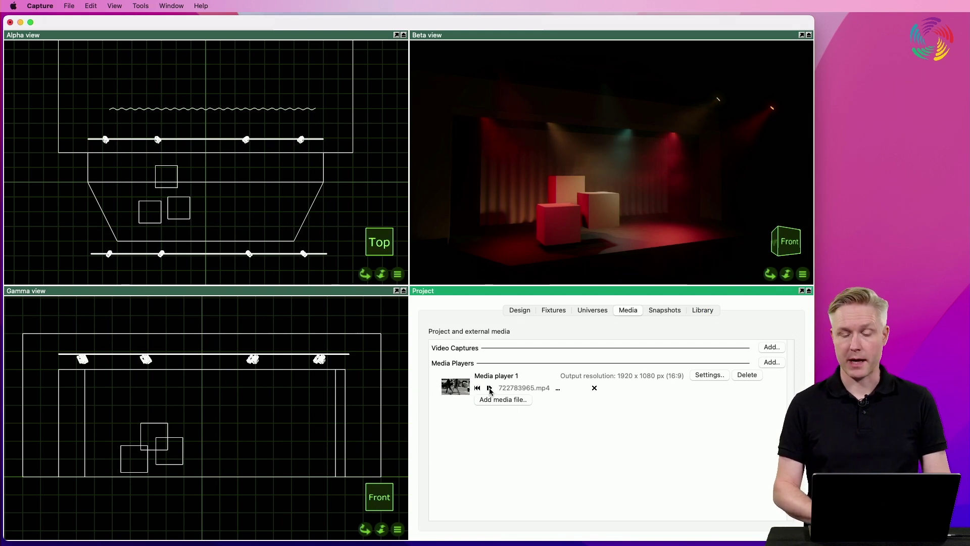
Set the Video material's Texture media to Video Players - Media player 1
click(520, 311)
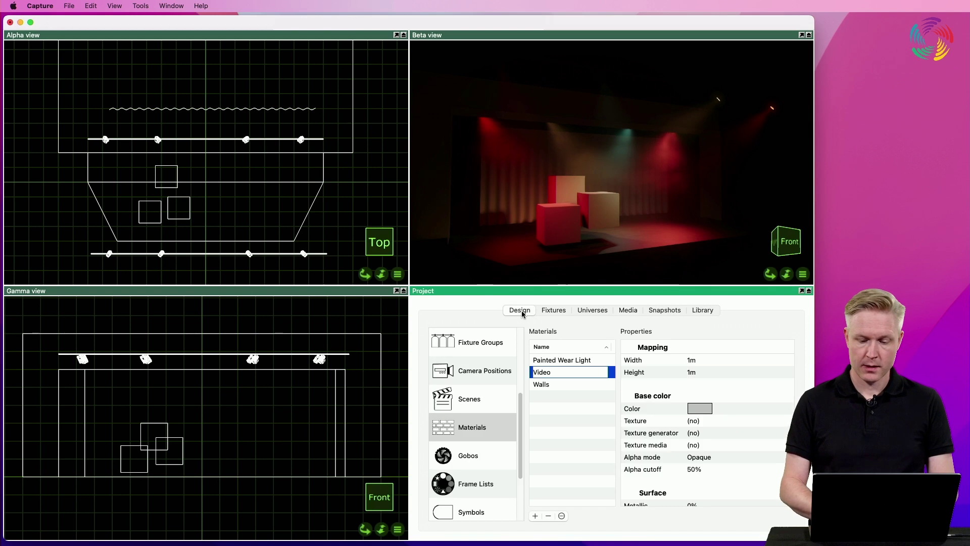
click(708, 445)
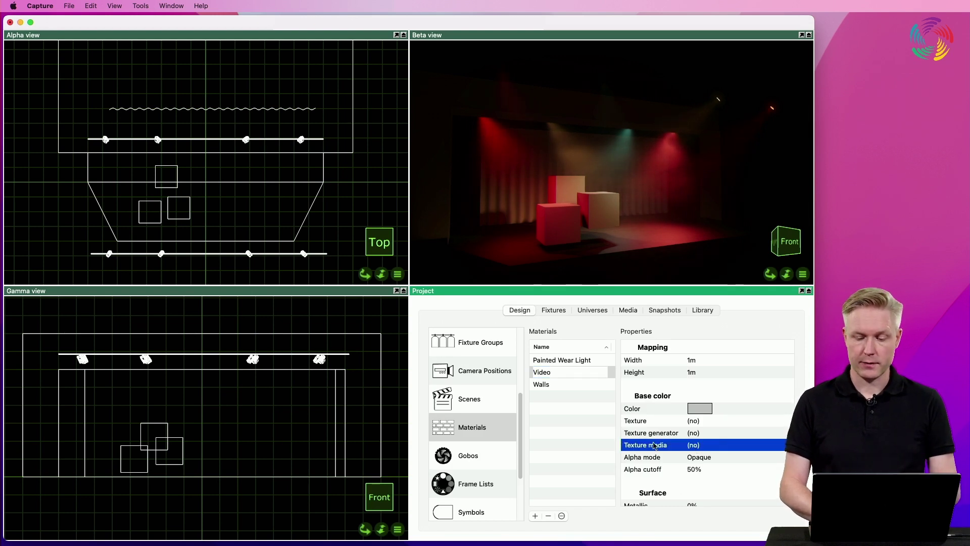
click(699, 449)
click(716, 458)
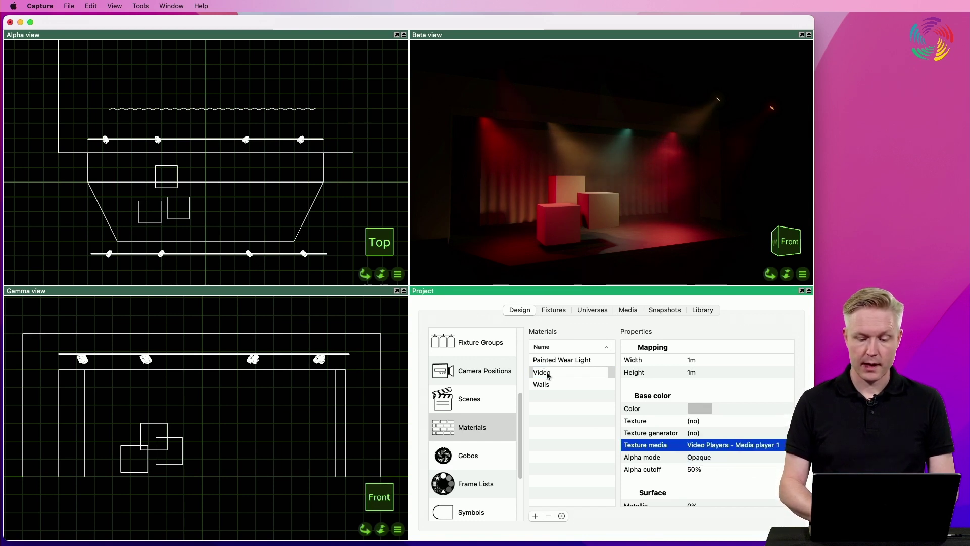
Apply the Video material to the front cube and the other stage boxes
drag(547, 374, 563, 222)
click(598, 210)
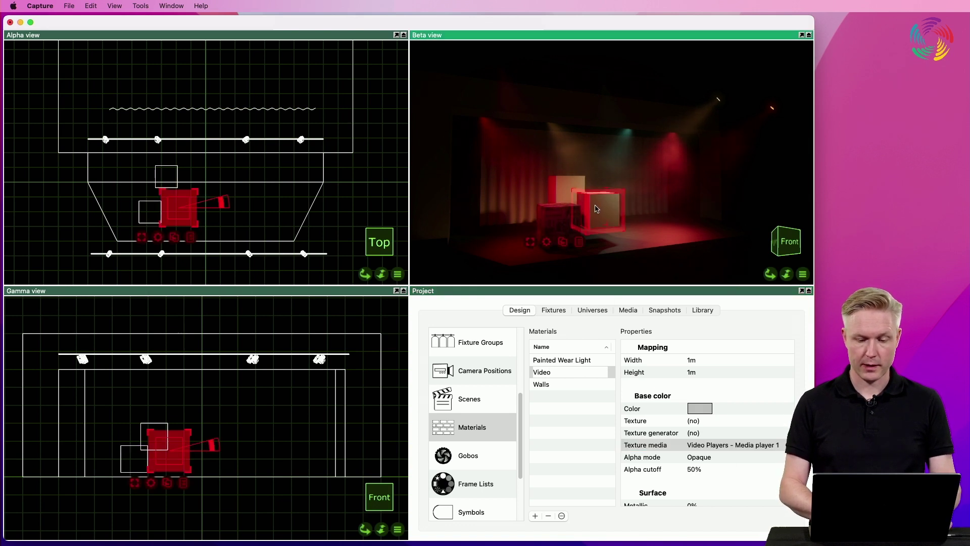
shift+click(564, 189)
drag(553, 373, 611, 214)
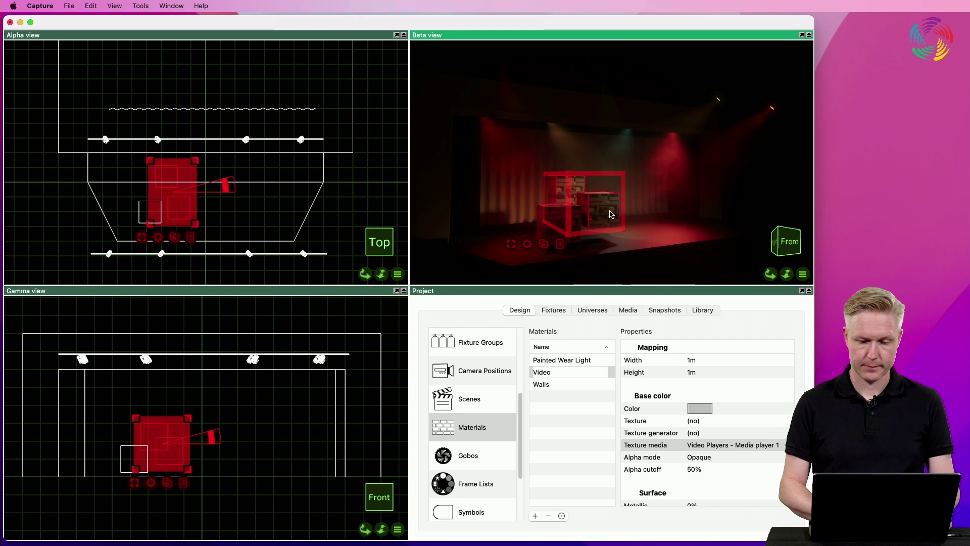
click(602, 272)
scroll(571, 216, up, 10)
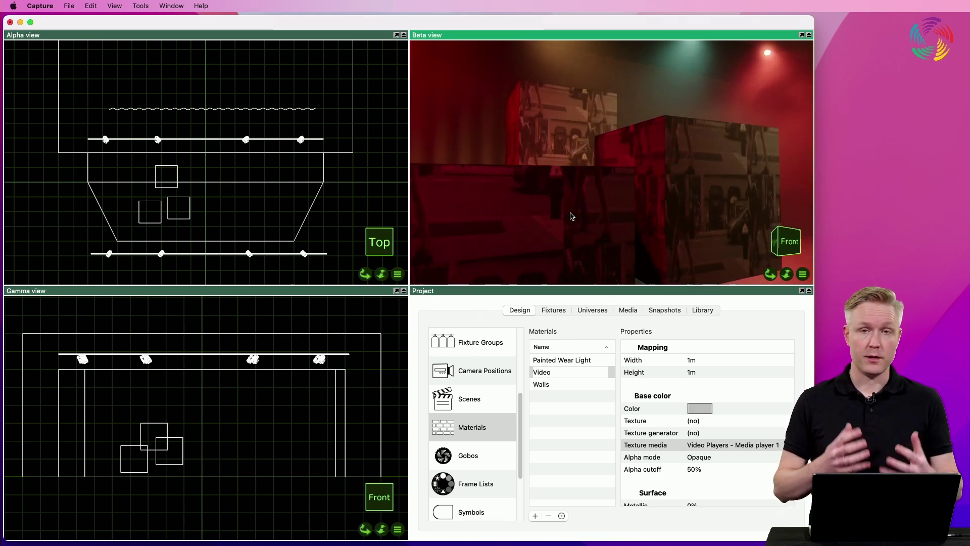
scroll(663, 422, down, 10)
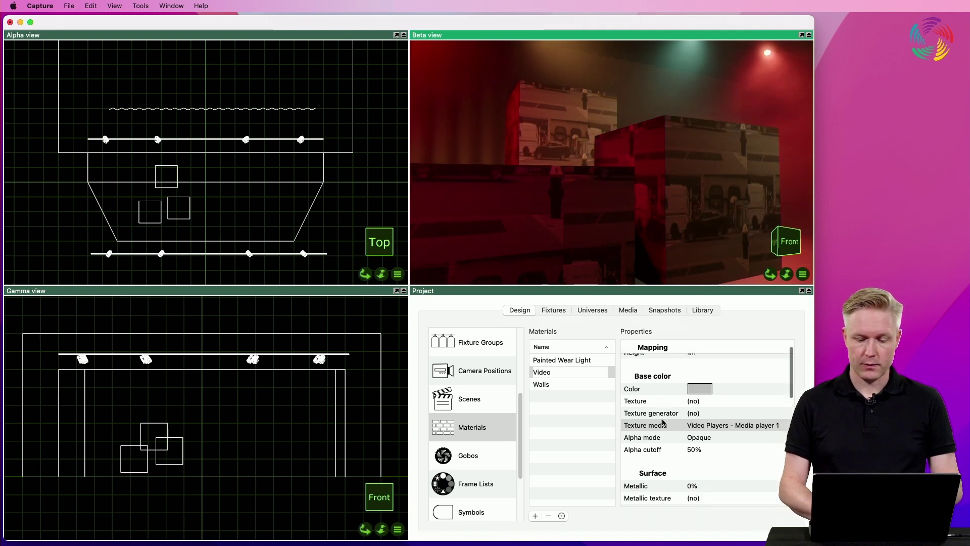
scroll(663, 422, down, 2)
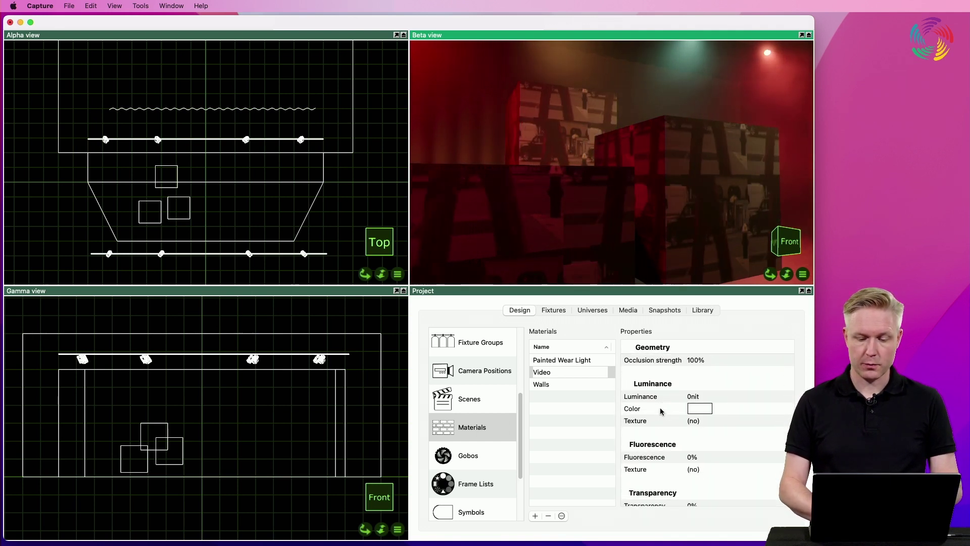
click(665, 396)
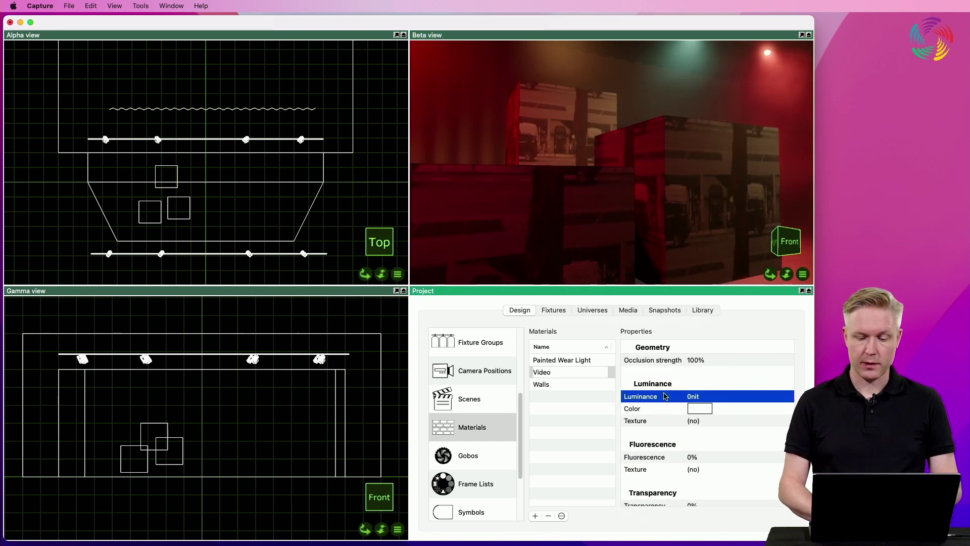
Set the Video material's luminance to 300nit and view the brightened cubes
click(719, 400)
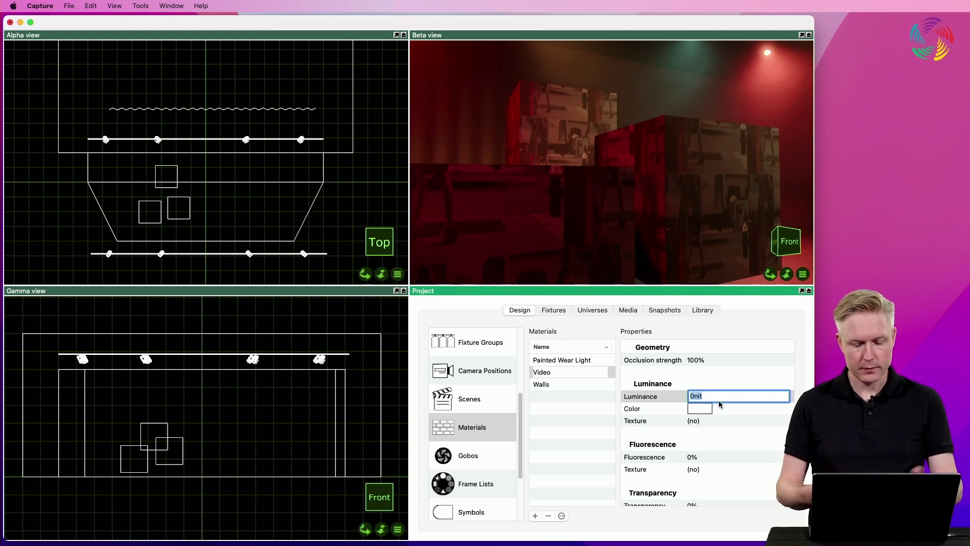
text(300)
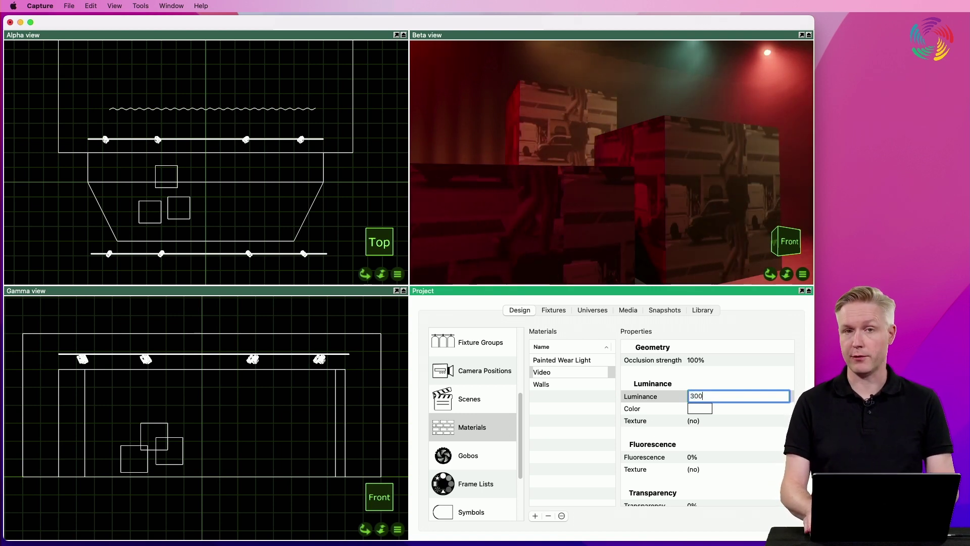
key(Return)
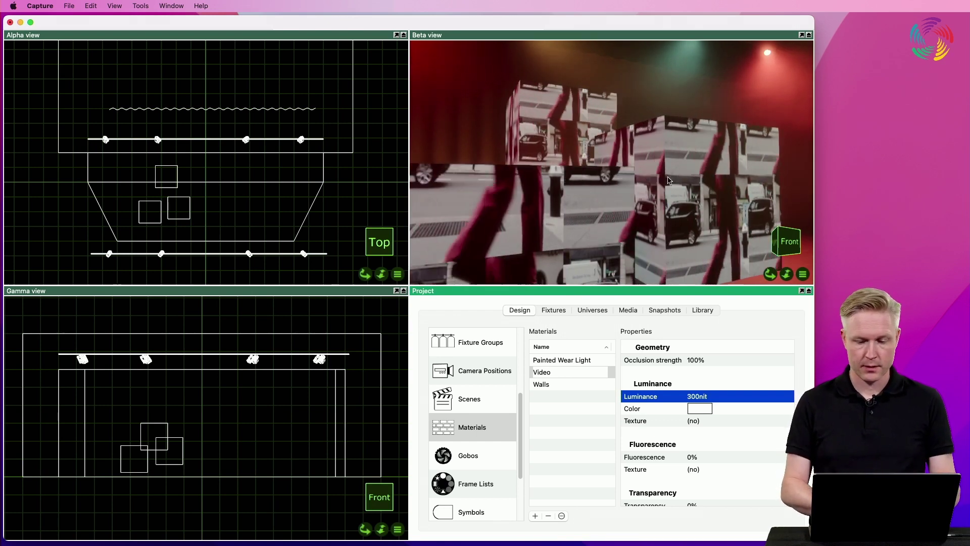
scroll(619, 241, down, 5)
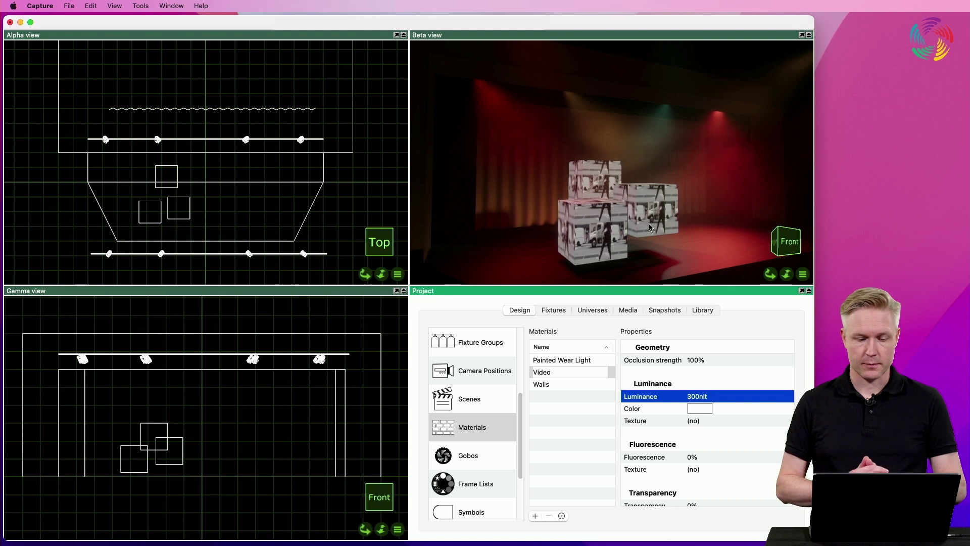
Select all three cubes and map the video material to their combined extents
click(190, 485)
drag(190, 485, 206, 496)
click(153, 491)
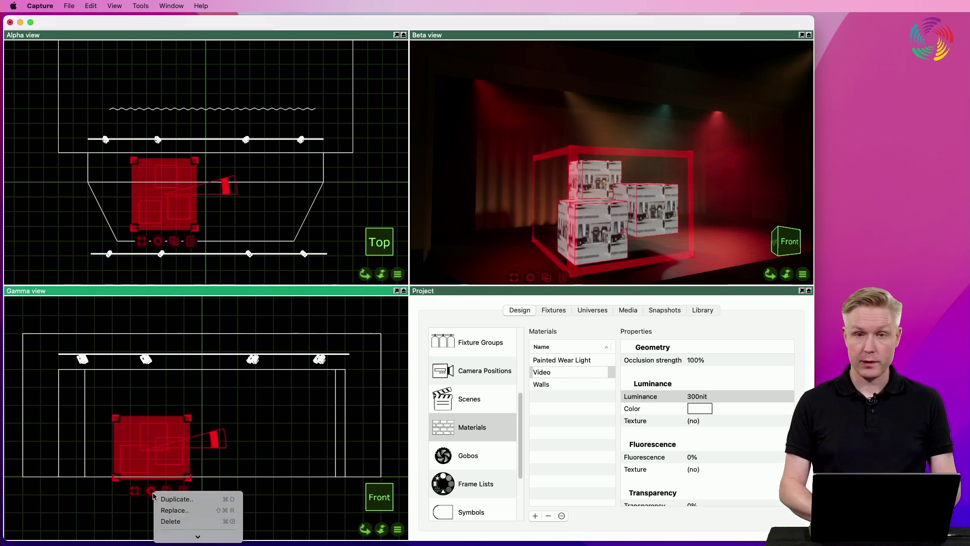
scroll(185, 512, down, 3)
click(189, 506)
right_click(189, 484)
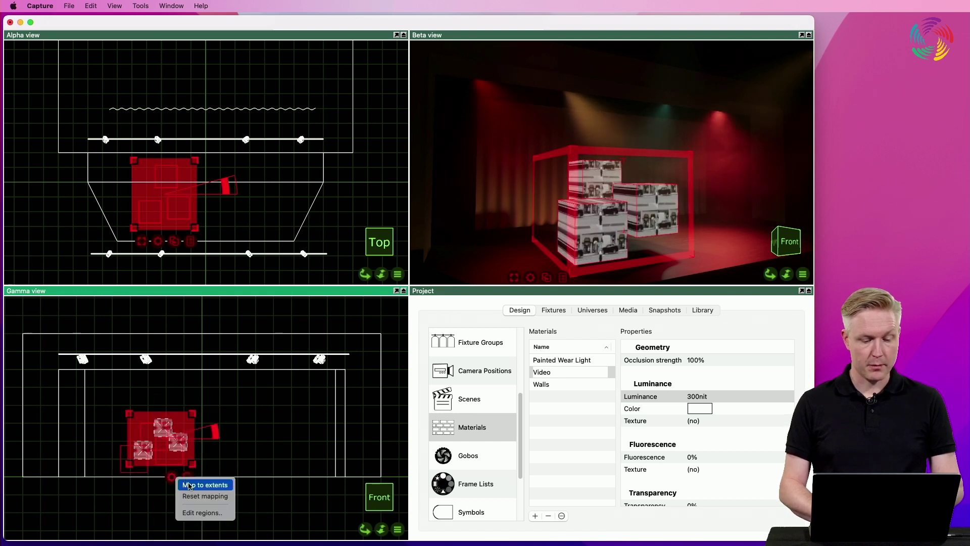
click(188, 485)
Clear the selection, reframe the stage in 3D, and show the built-in object Library
click(249, 453)
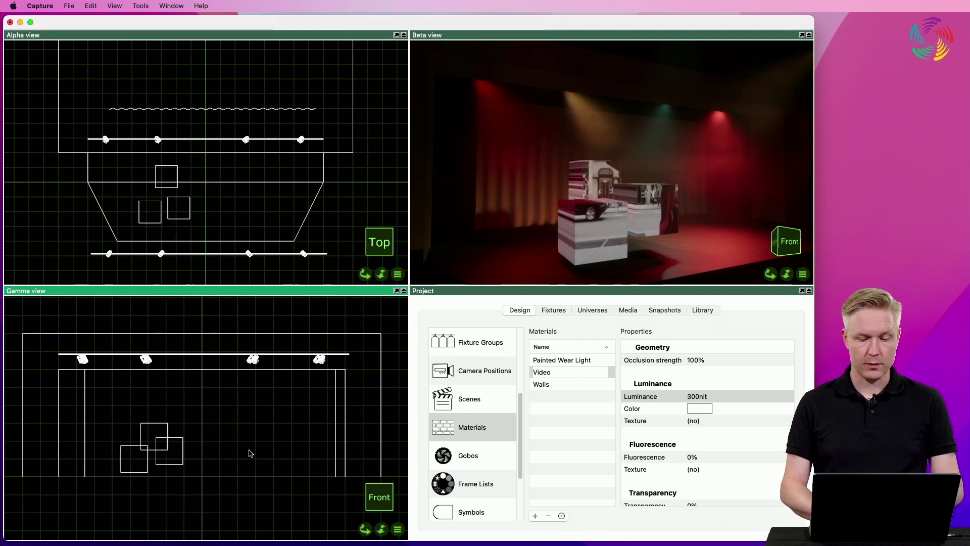
middle_drag(647, 237, 645, 237)
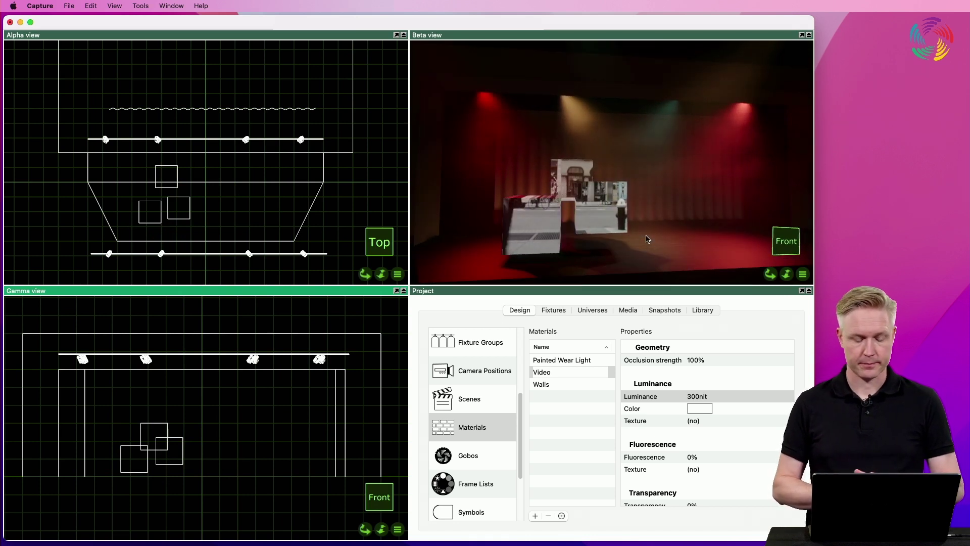
middle_drag(646, 238, 646, 238)
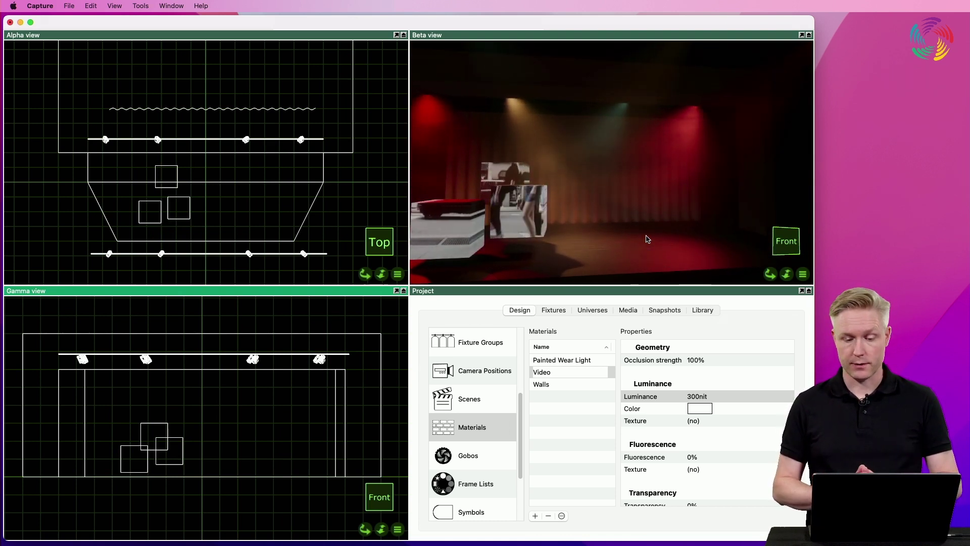
click(701, 311)
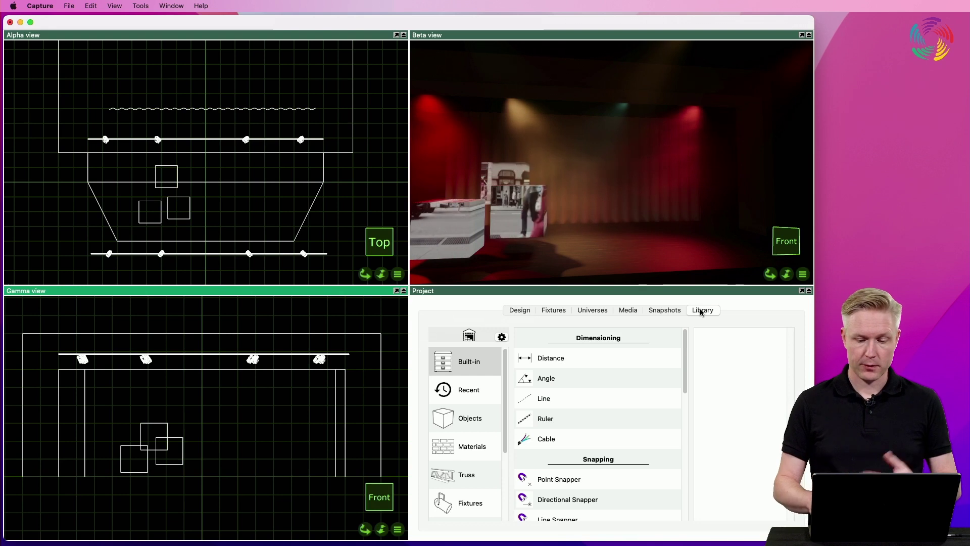
Filter the fixture library for 'nx 6' and place a Barco NX 6 (fixed) panel on stage
click(468, 504)
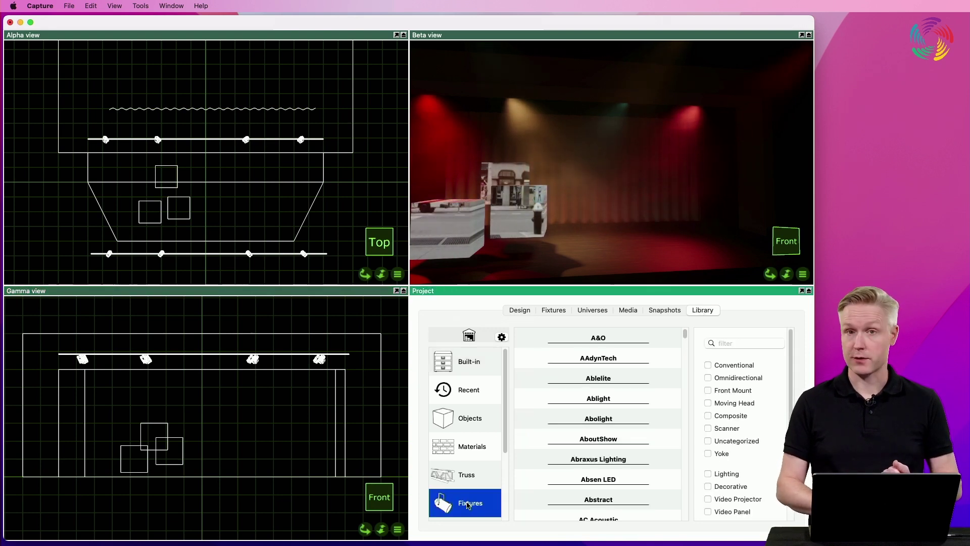
click(748, 342)
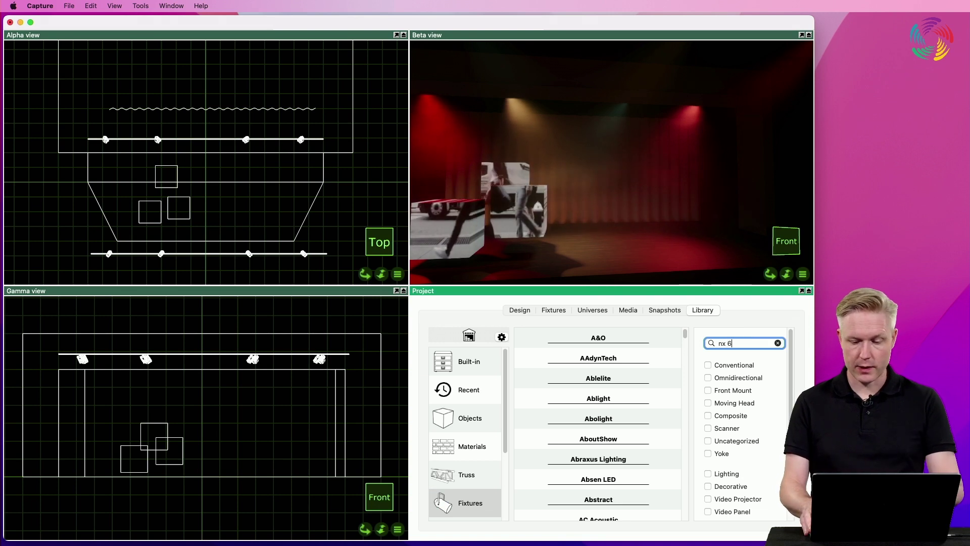
click(612, 340)
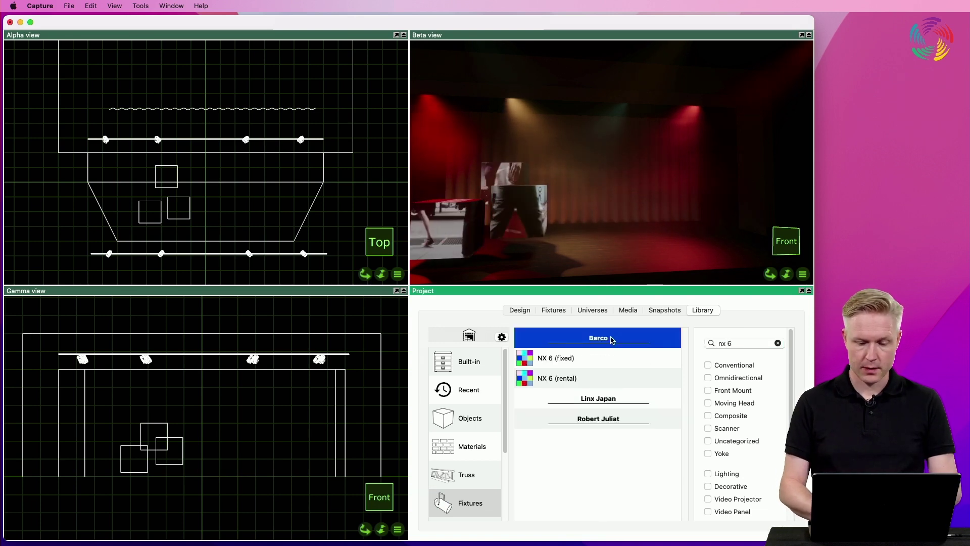
drag(559, 362, 245, 433)
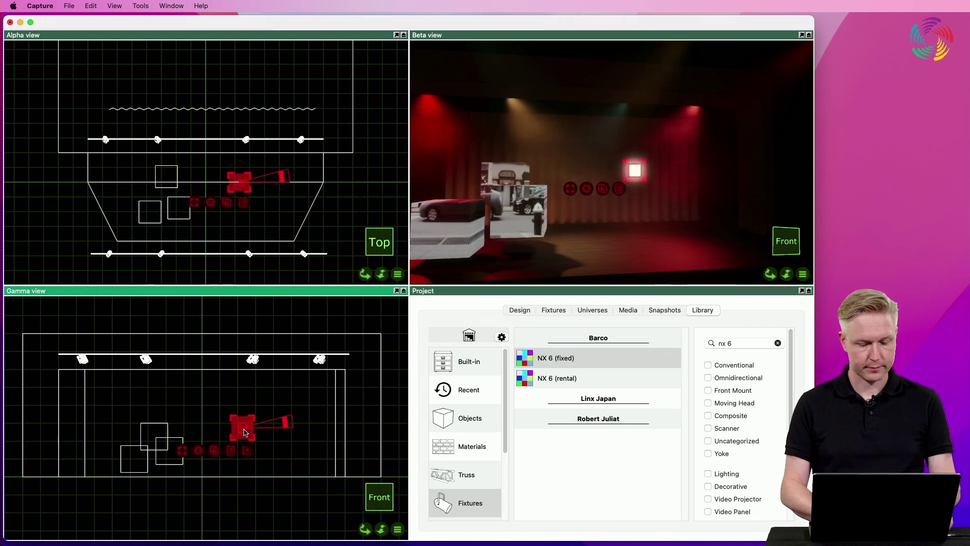
Duplicate the NX 6 panel into a row of three, then copy the row below for a 3x2 wall
scroll(245, 433, up, 10)
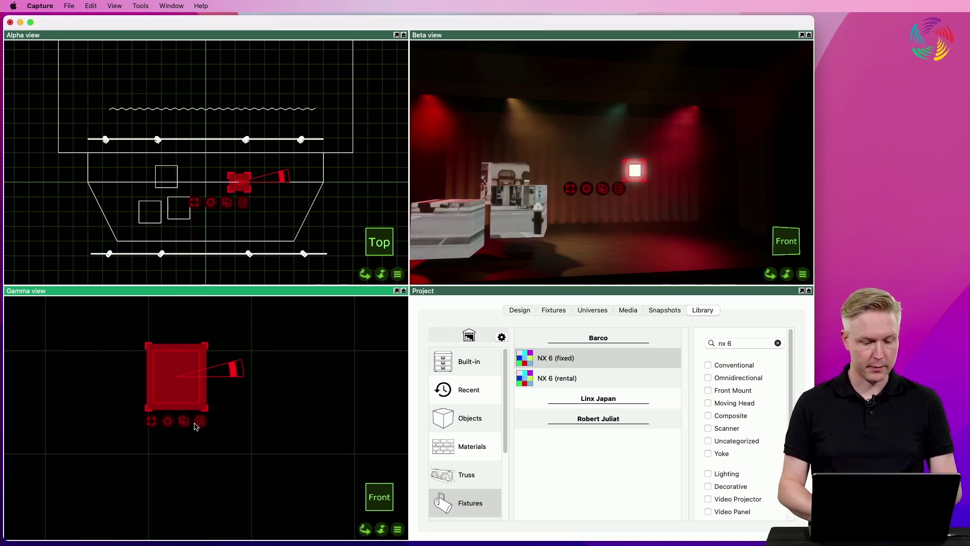
drag(185, 421, 223, 380)
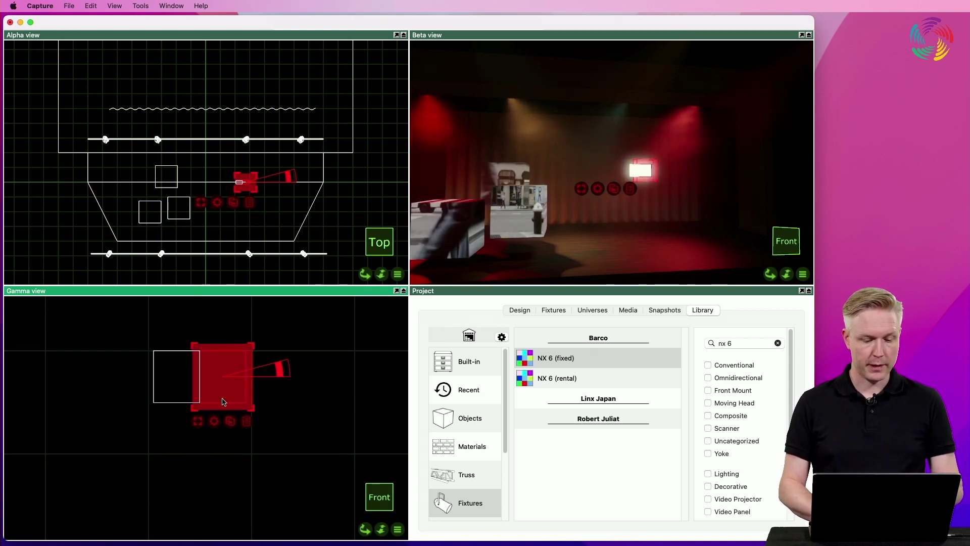
drag(227, 422, 270, 379)
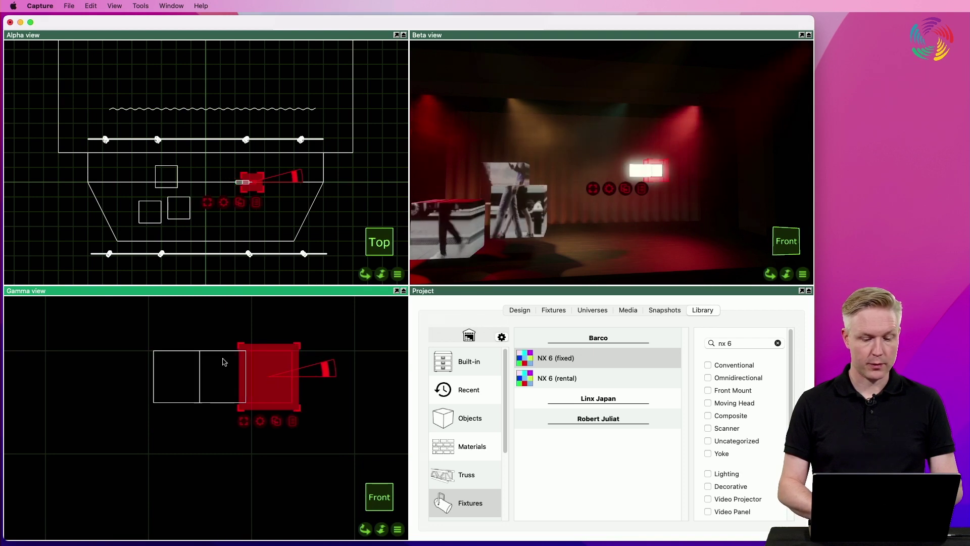
drag(130, 342, 338, 426)
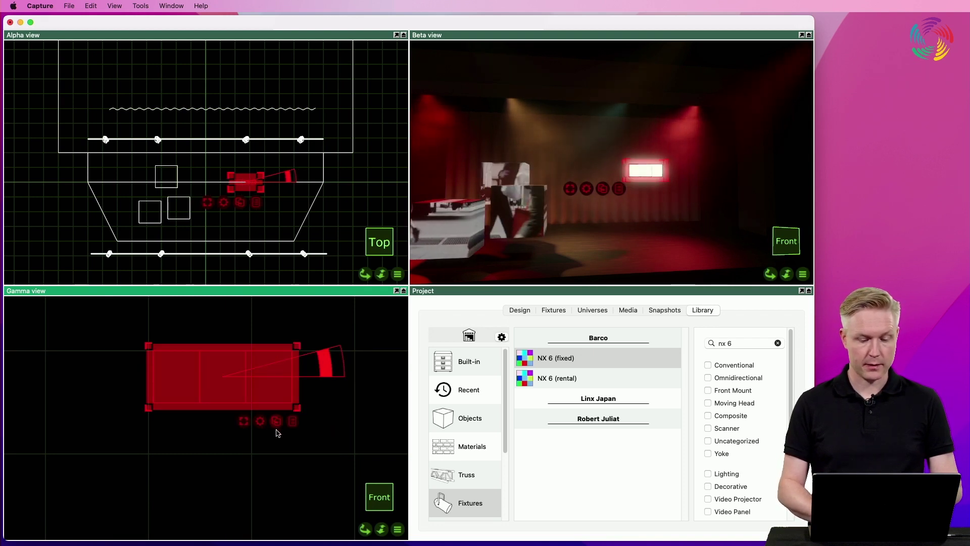
drag(278, 424, 219, 426)
click(110, 364)
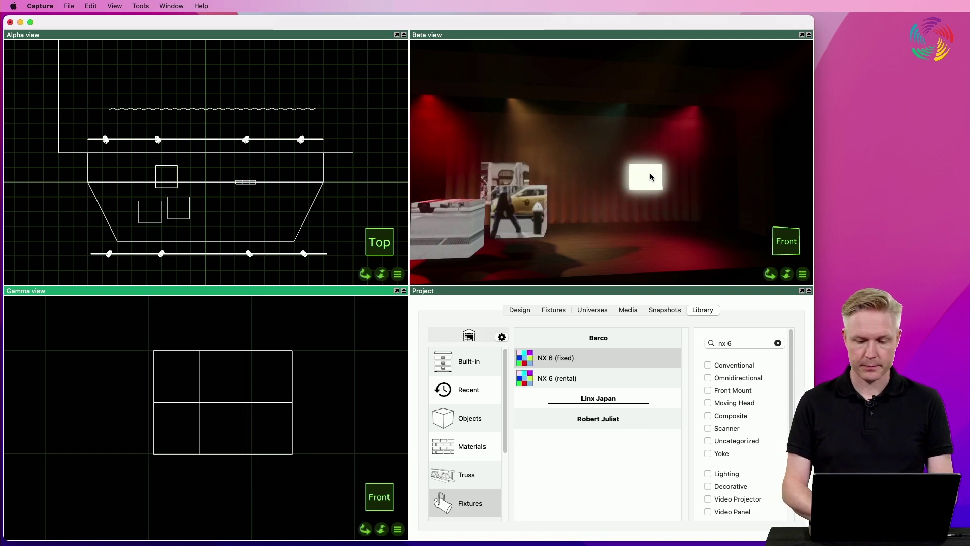
scroll(650, 176, up, 5)
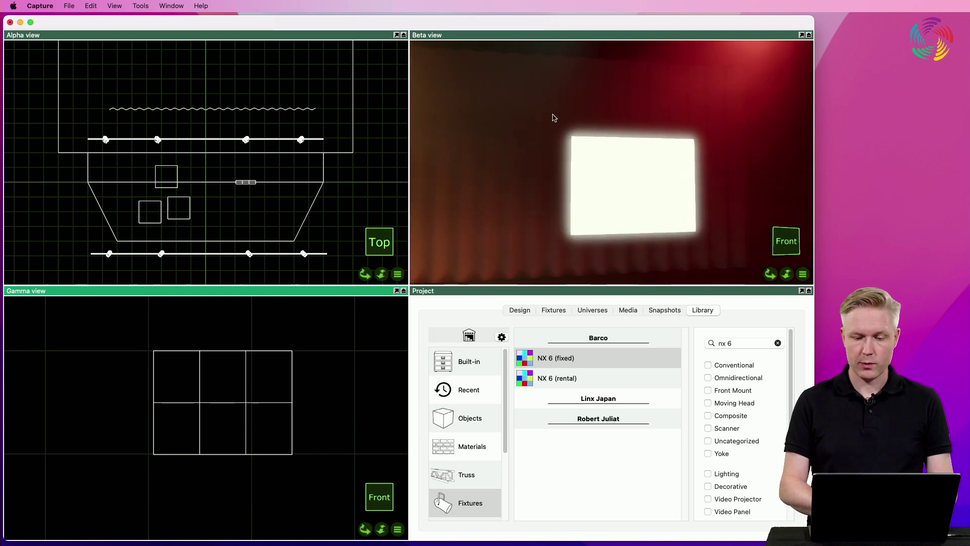
Select the LED wall and apply the Video material to it
click(556, 119)
click(554, 125)
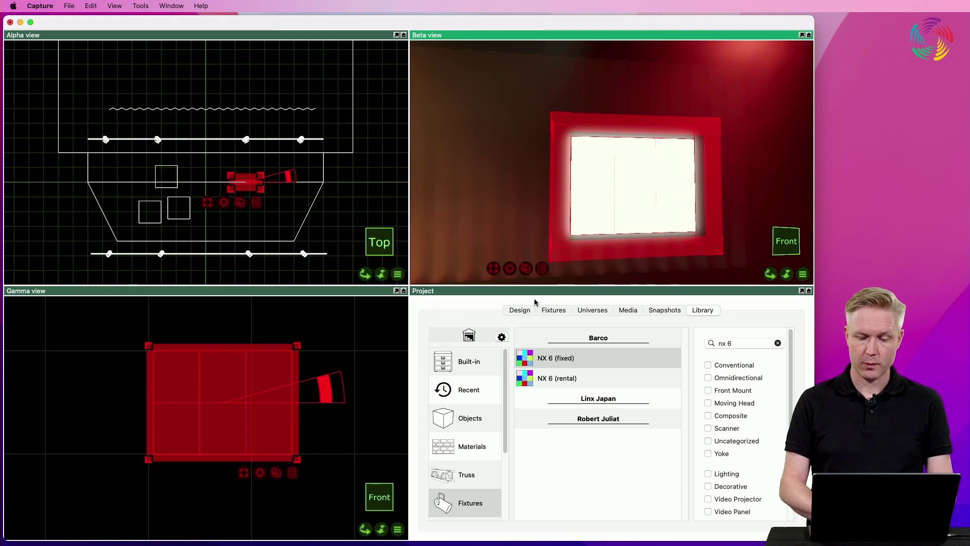
click(520, 310)
drag(550, 373, 620, 214)
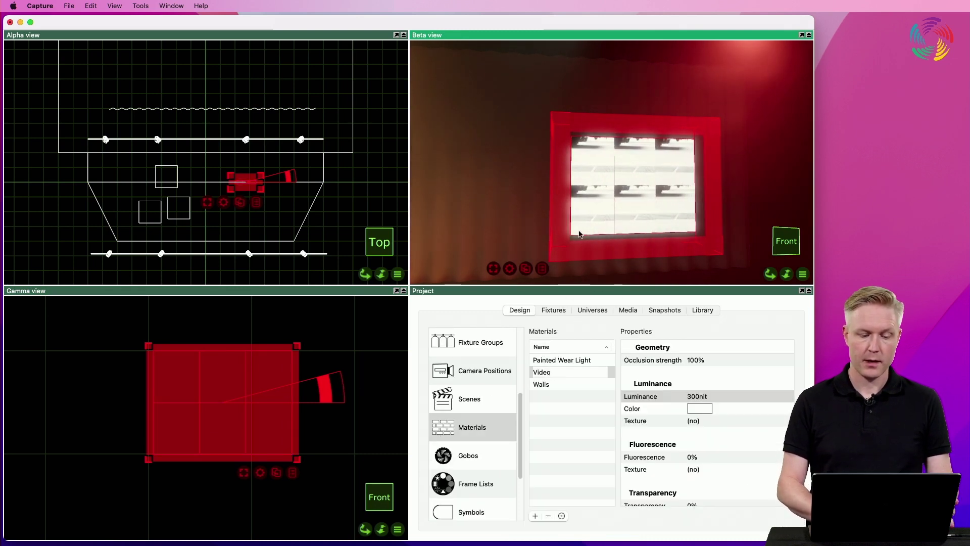
Map the wall's material with Map to exterior so one video image spans all six panels
right_click(264, 467)
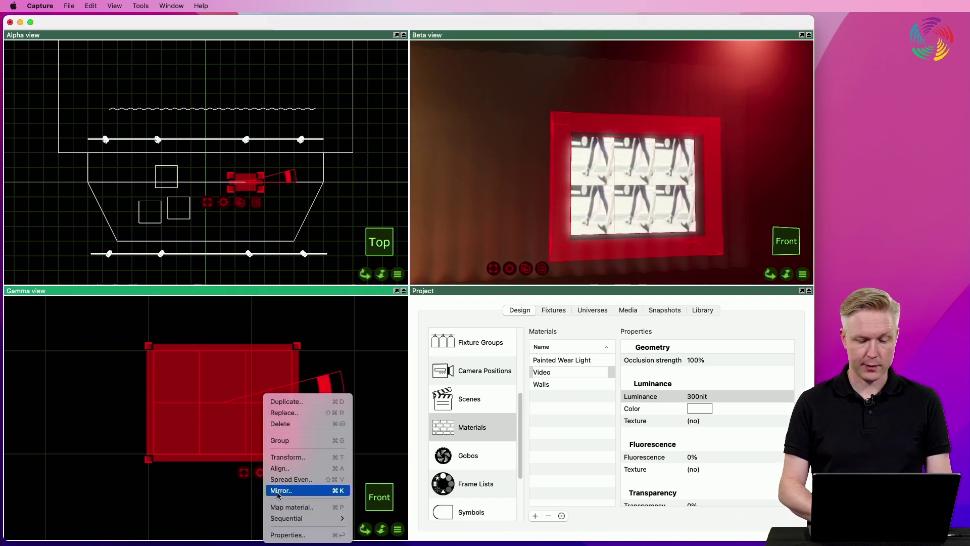
click(283, 506)
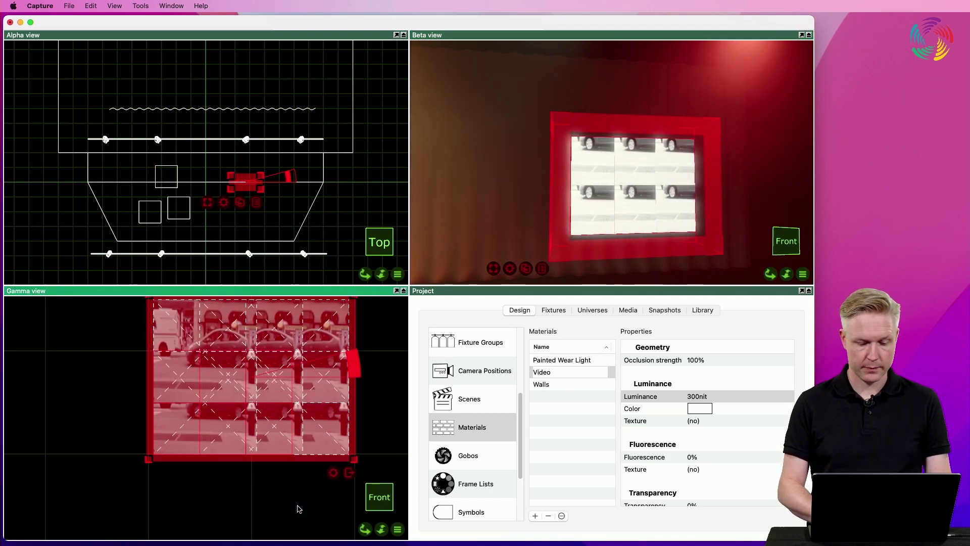
click(332, 470)
click(356, 475)
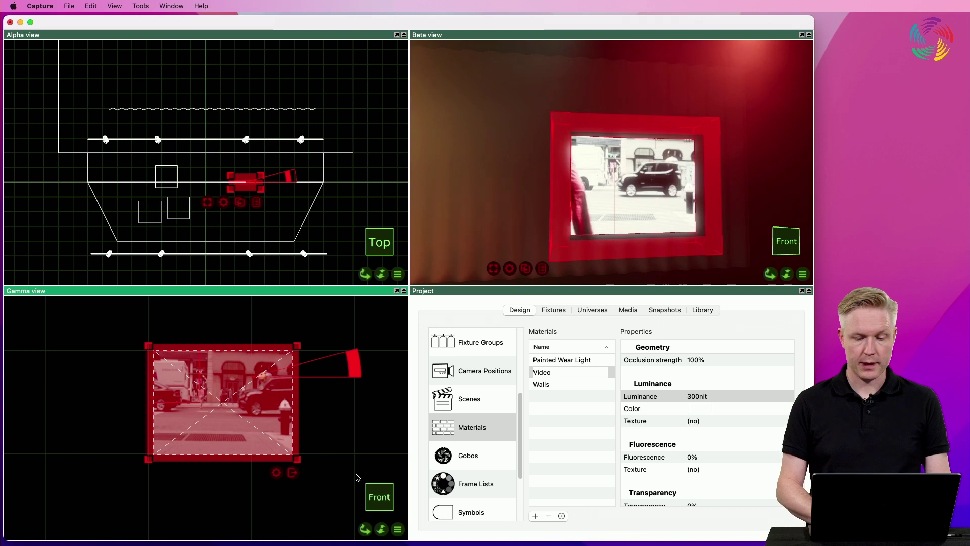
click(343, 399)
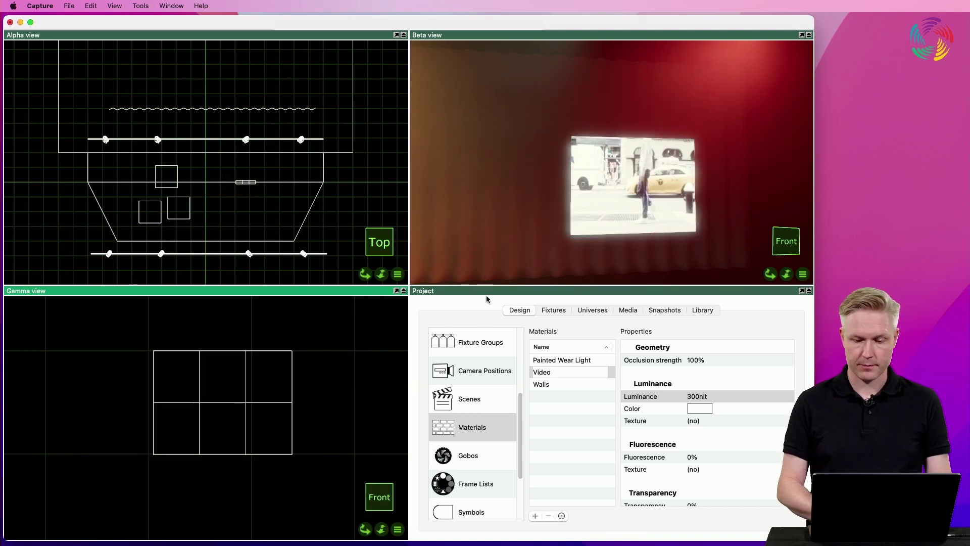
Fly the Beta view in to the LED pixels and back out, then marquee-select the whole LED wall
scroll(630, 193, up, 10)
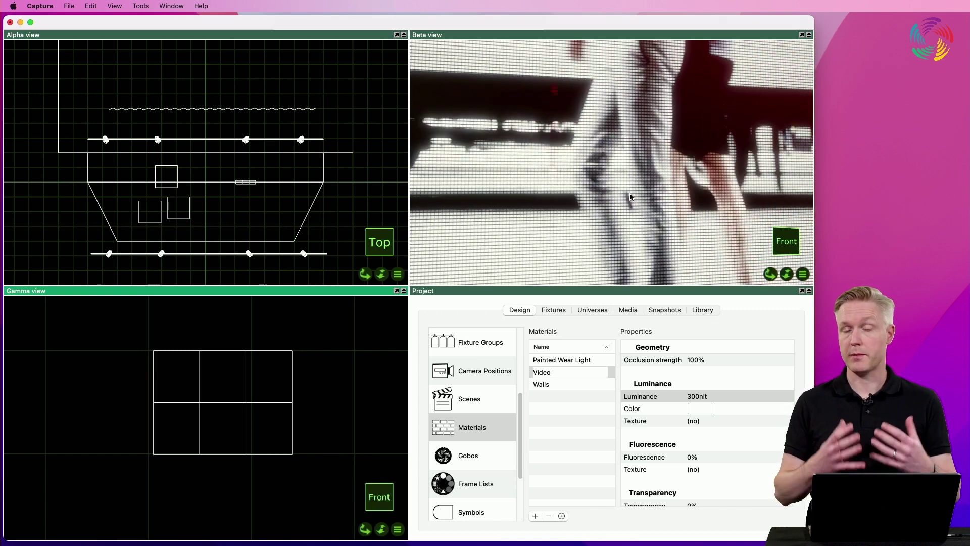
scroll(630, 194, down, 10)
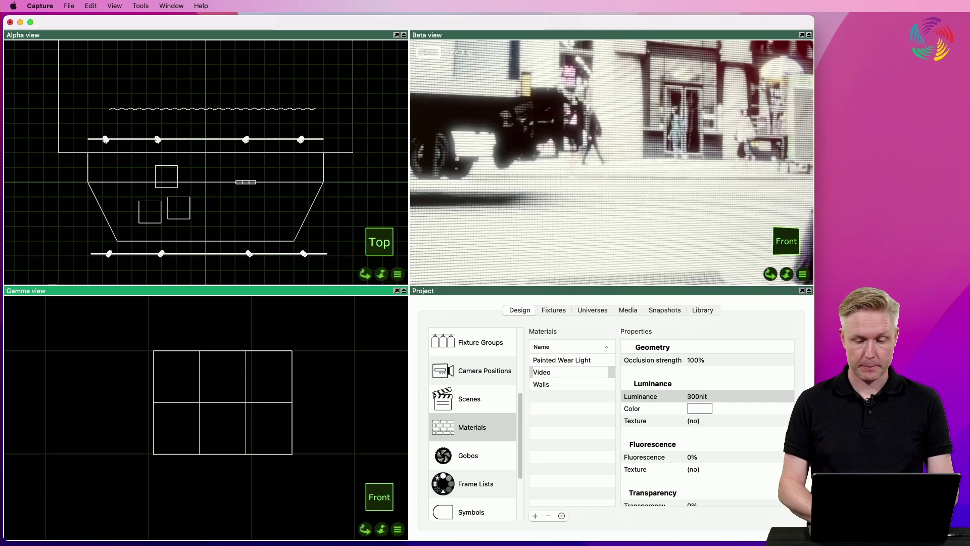
scroll(629, 194, up, 3)
shift+scroll(611, 162, up, 8)
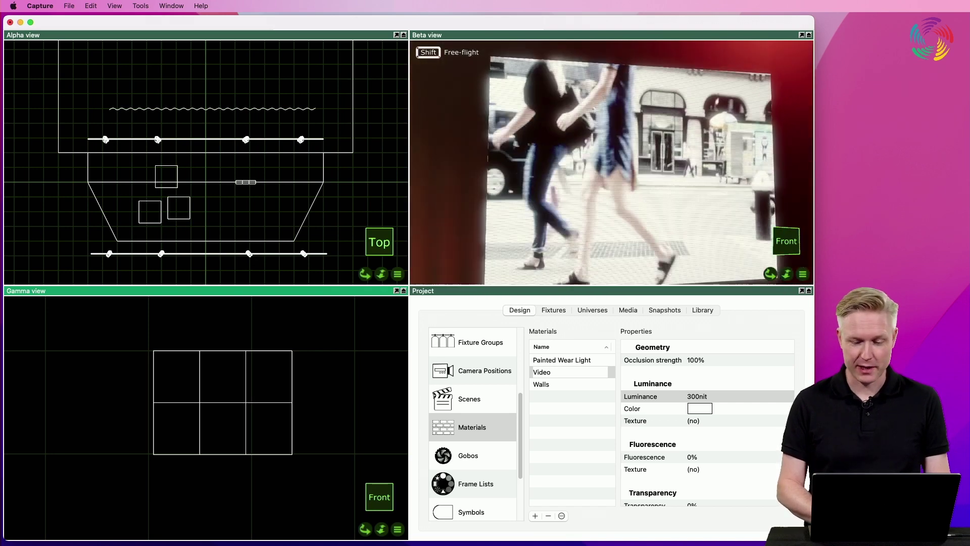
shift+scroll(611, 161, down, 8)
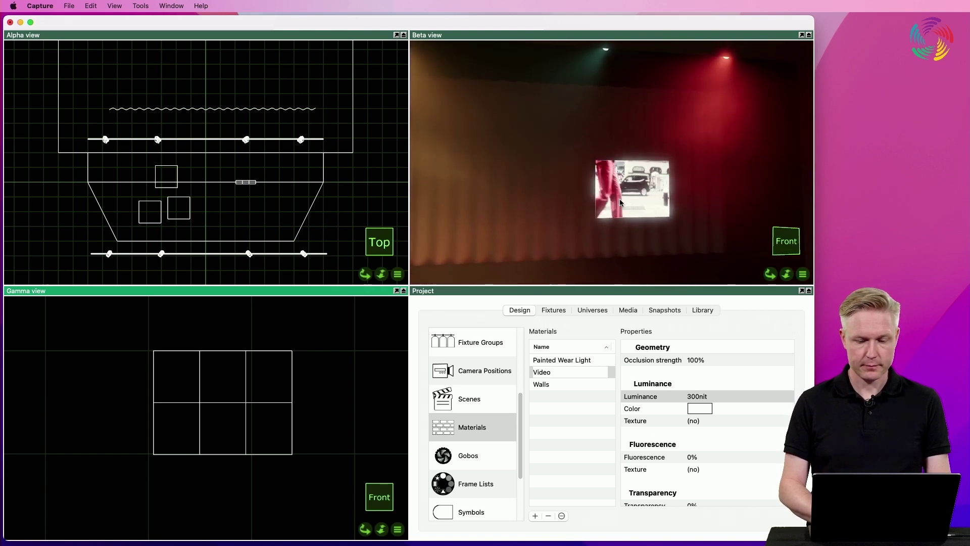
shift+scroll(623, 196, down, 6)
shift+scroll(604, 217, down, 2)
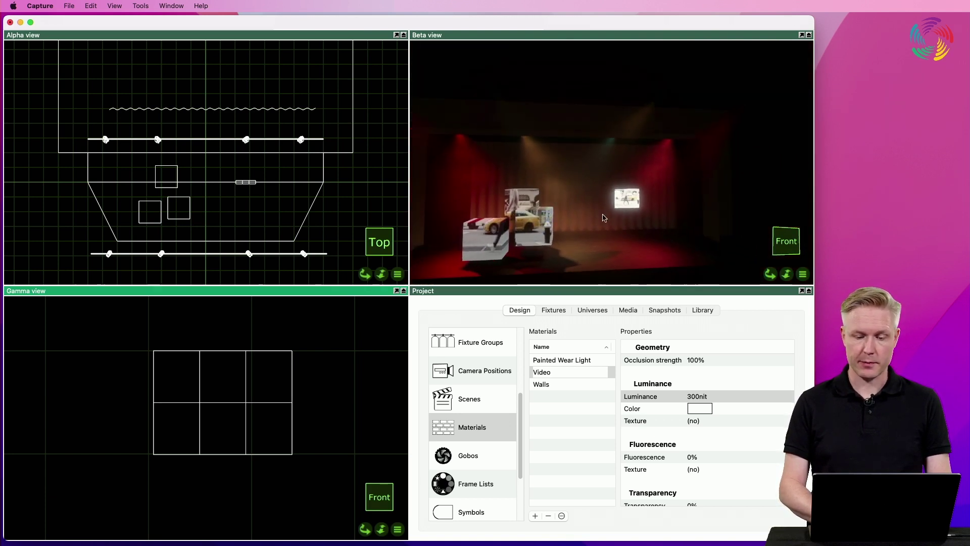
scroll(601, 217, left, 3)
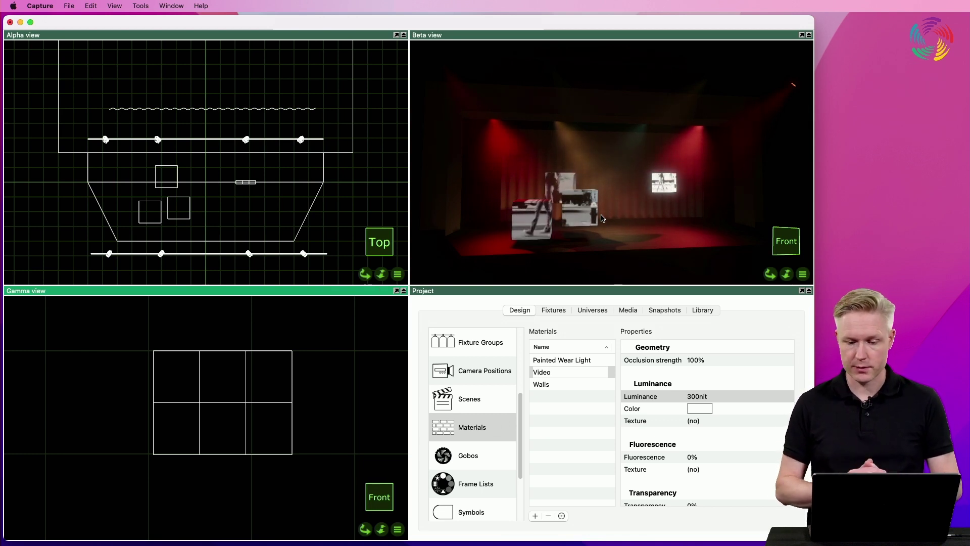
drag(634, 162, 700, 205)
Show the selected LED panels' properties and try the Panel Intensity slider, leaving it at 100%
scroll(497, 362, up, 5)
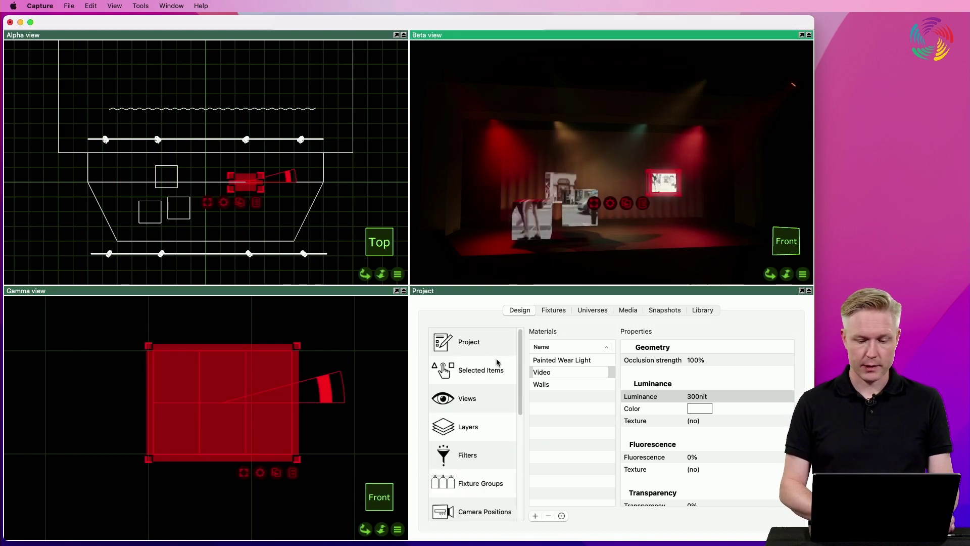
click(480, 372)
scroll(620, 439, down, 10)
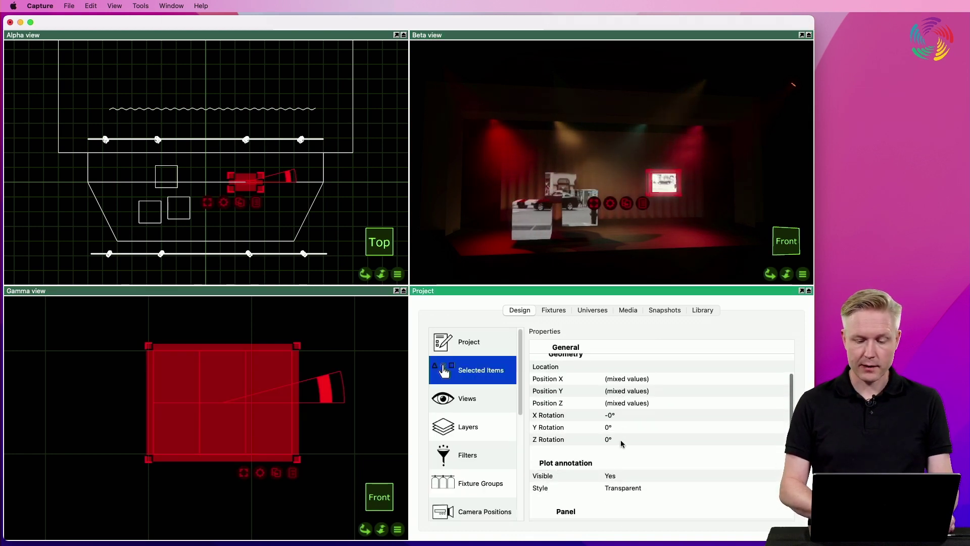
scroll(621, 443, down, 5)
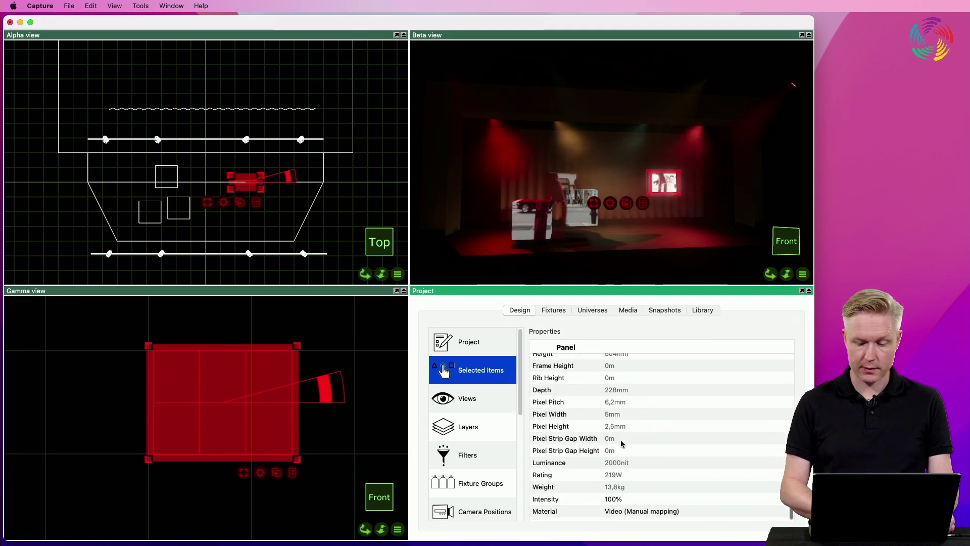
click(644, 504)
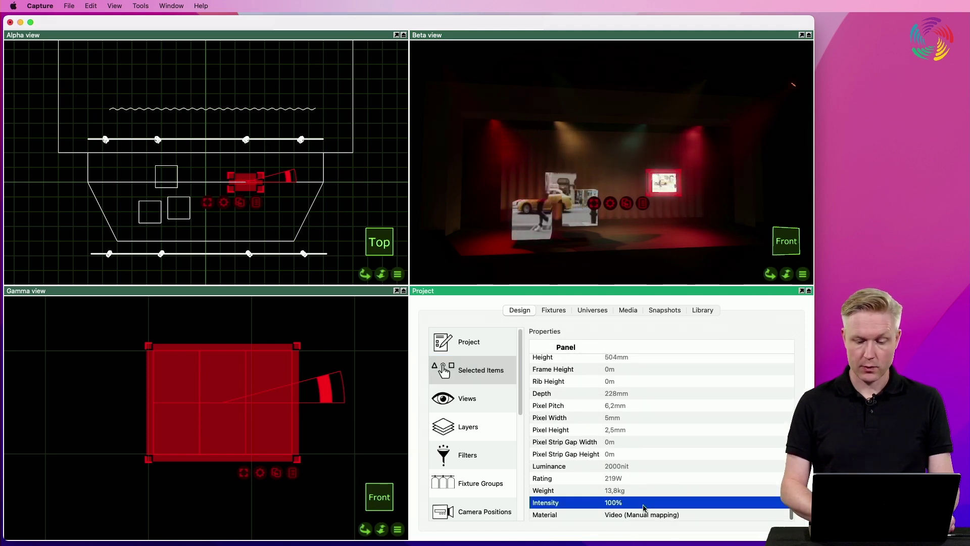
click(643, 507)
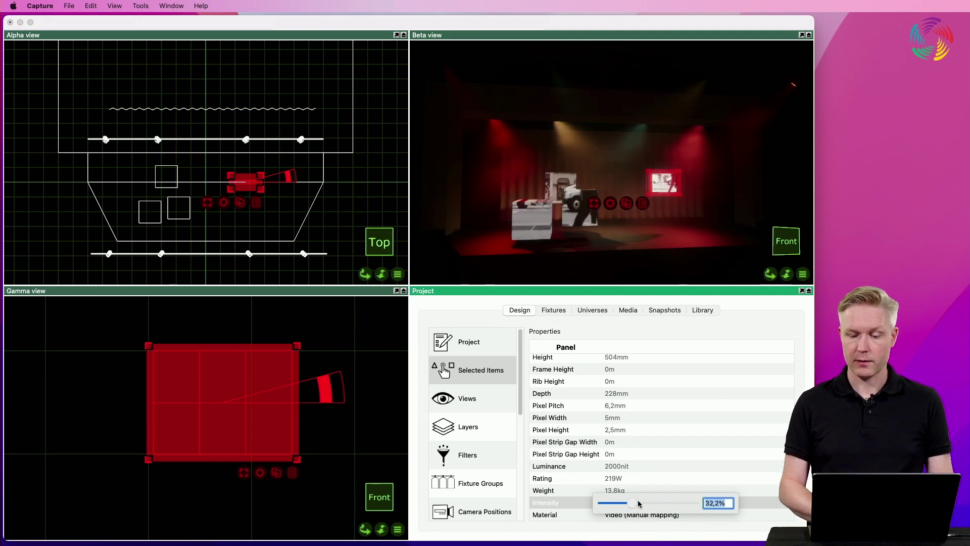
key(Return)
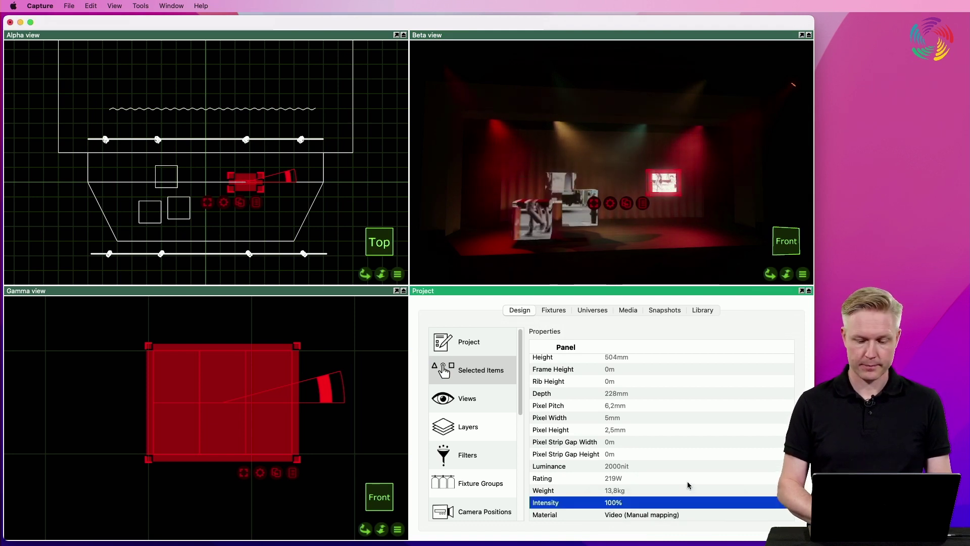